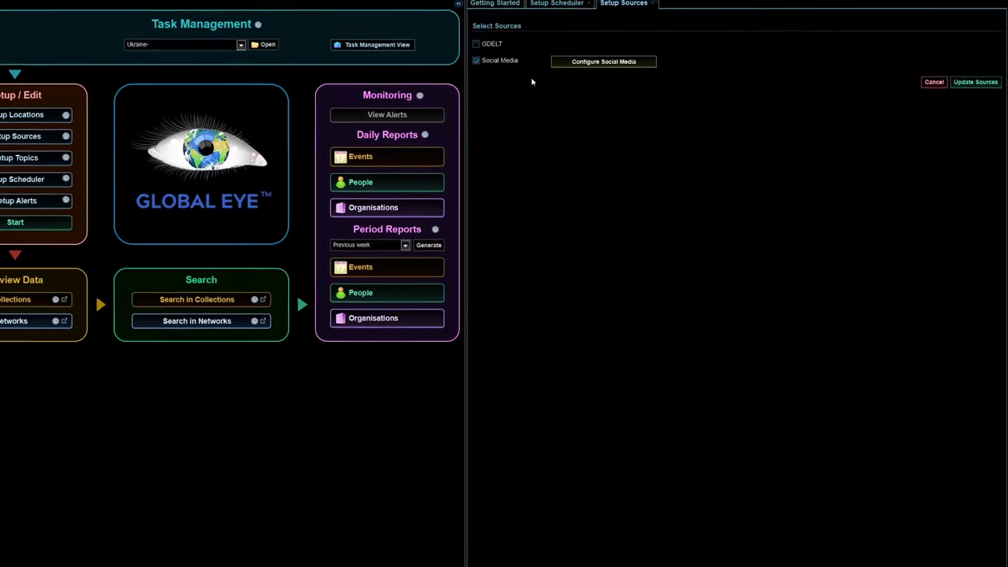
Search the Telegram social media settings for channels matching 'ukraine' and review the results.
{"action": "left_click", "coordinate": [544, 47]}
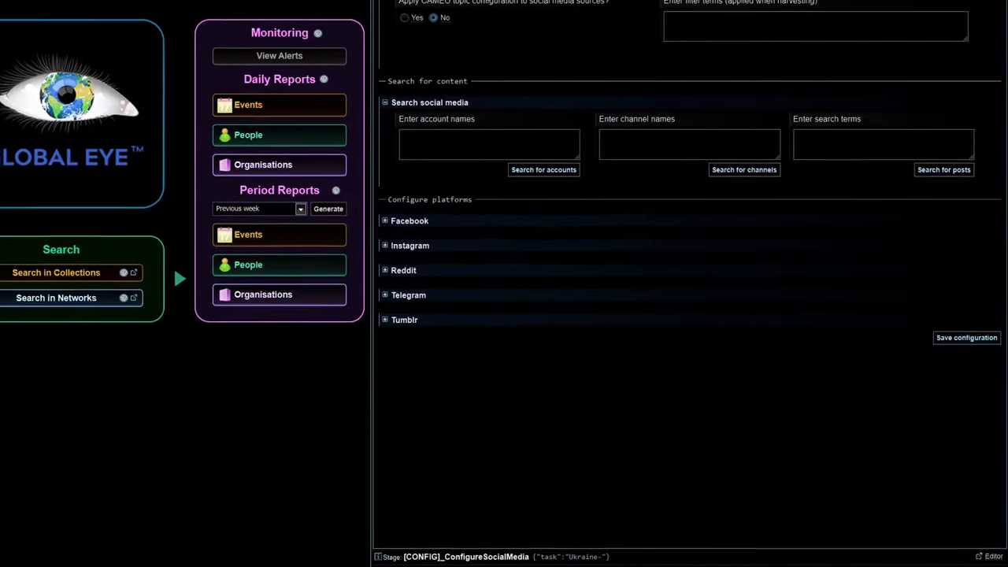
{"action": "left_click", "coordinate": [382, 289]}
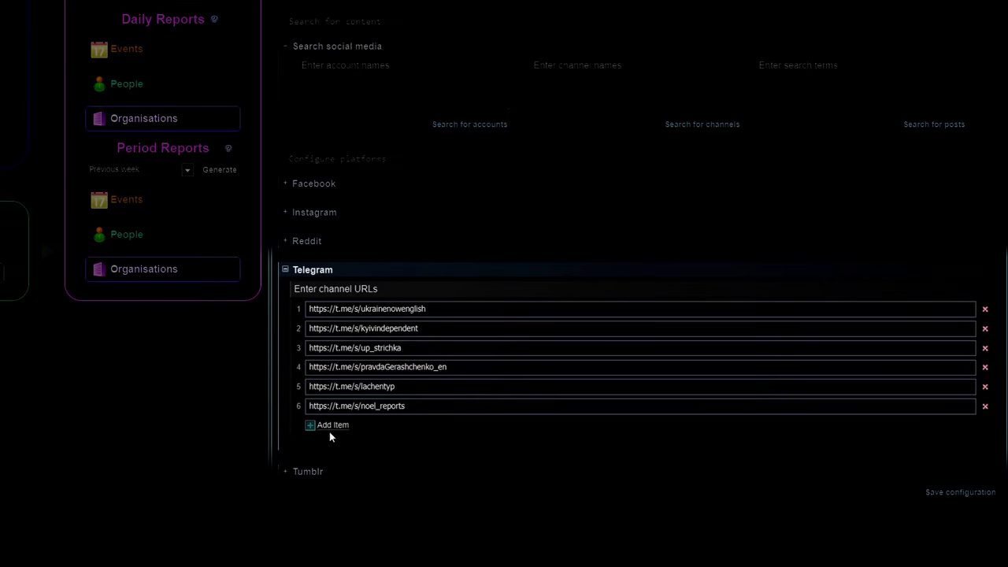
{"action": "left_click", "coordinate": [593, 105]}
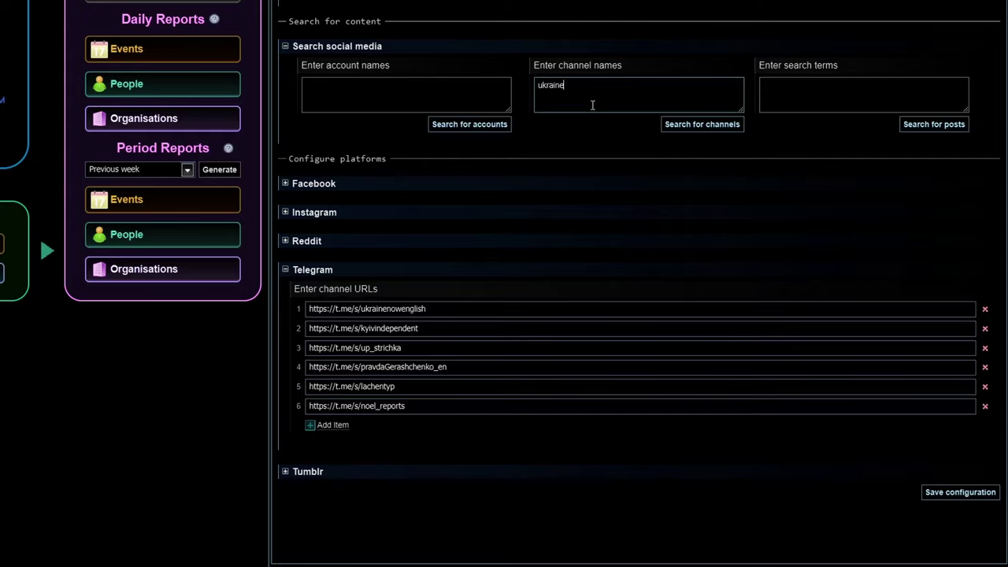
{"action": "left_click", "coordinate": [700, 126]}
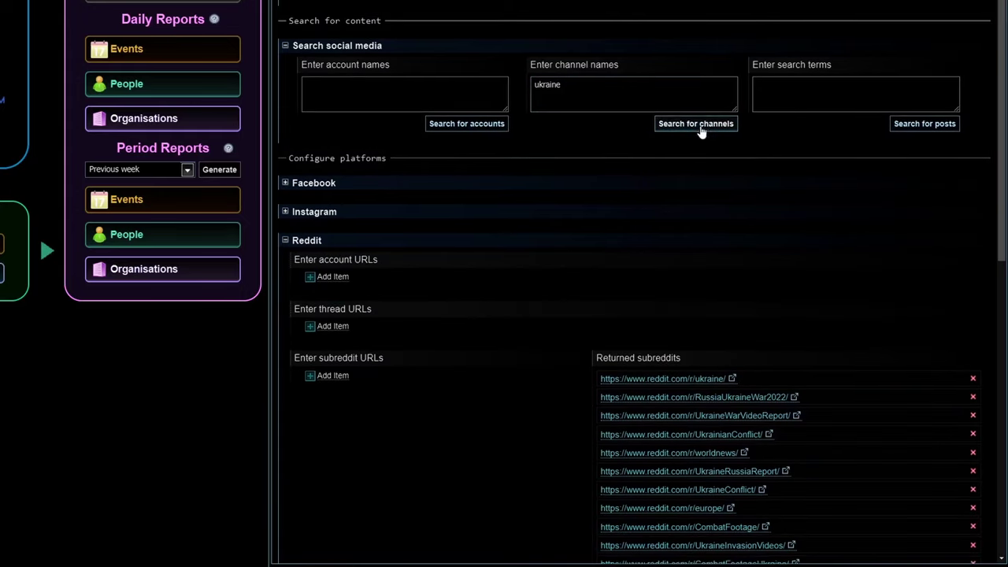
{"action": "scroll", "coordinate": [700, 129], "scroll_direction": "down", "scroll_amount": 3}
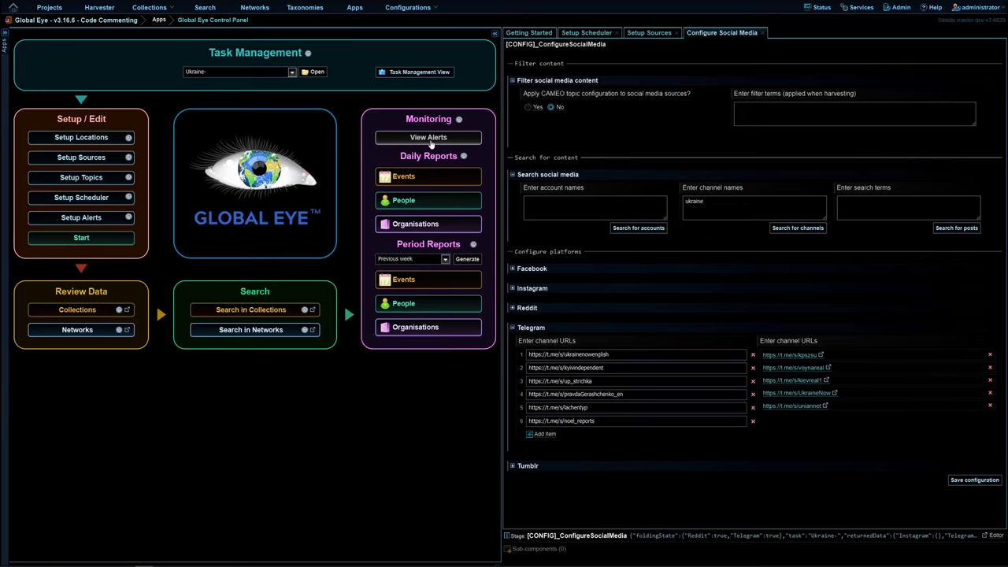
From the Donetsk Search alert, open and read the NOELREPORTS Telegram document.
{"action": "left_click", "coordinate": [430, 138]}
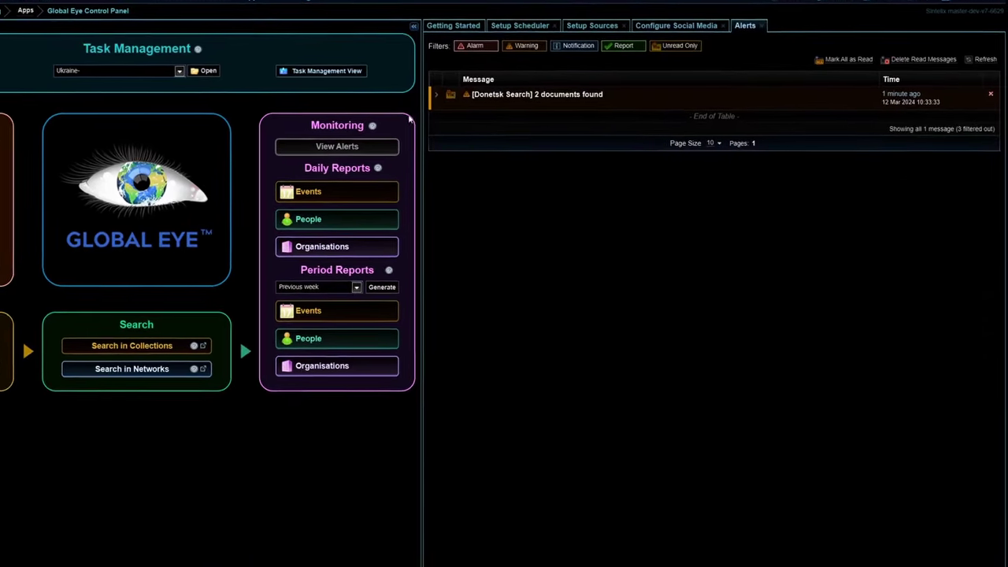
{"action": "left_click", "coordinate": [436, 94]}
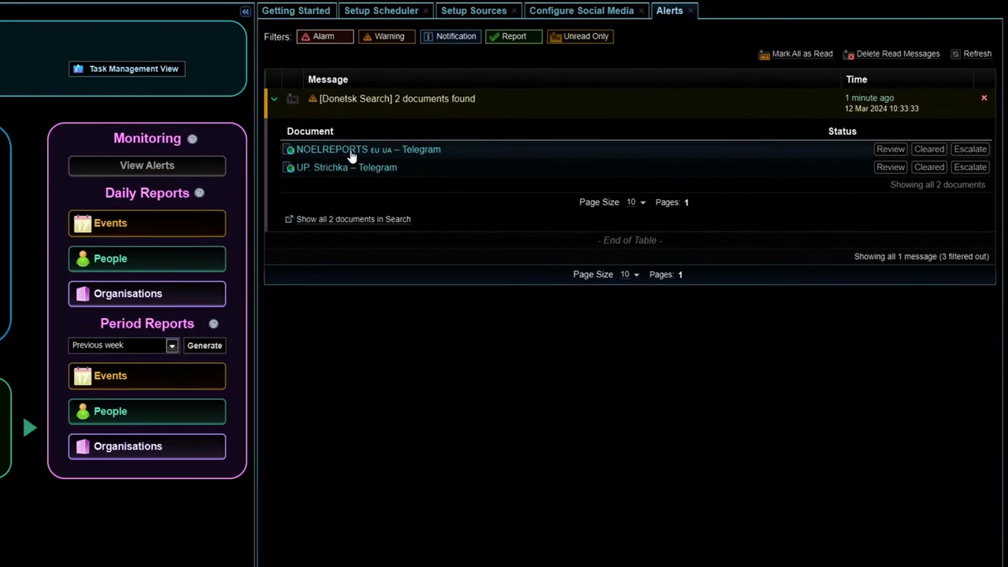
{"action": "left_click", "coordinate": [351, 151]}
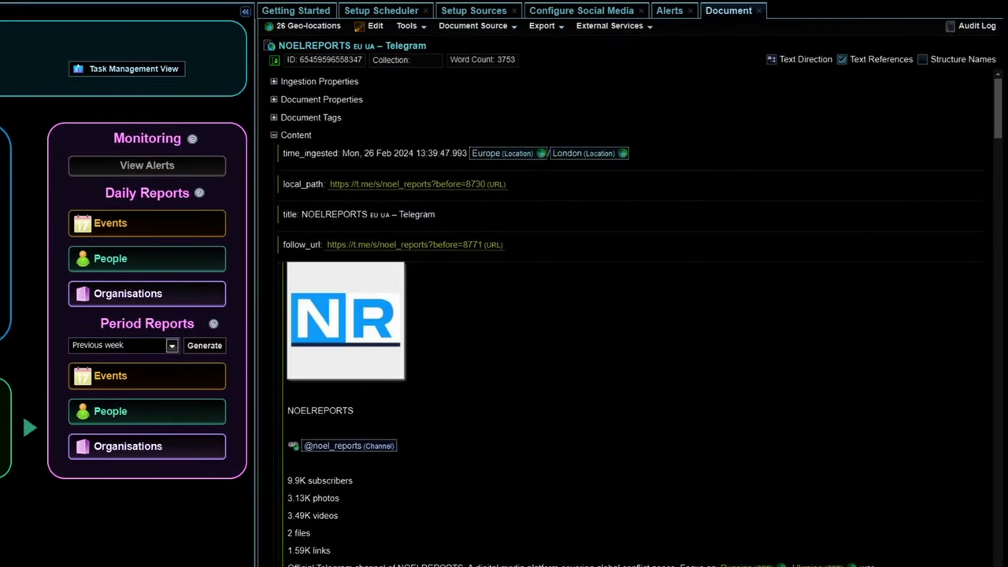
{"action": "scroll", "coordinate": [630, 354], "scroll_direction": "down", "scroll_amount": 15}
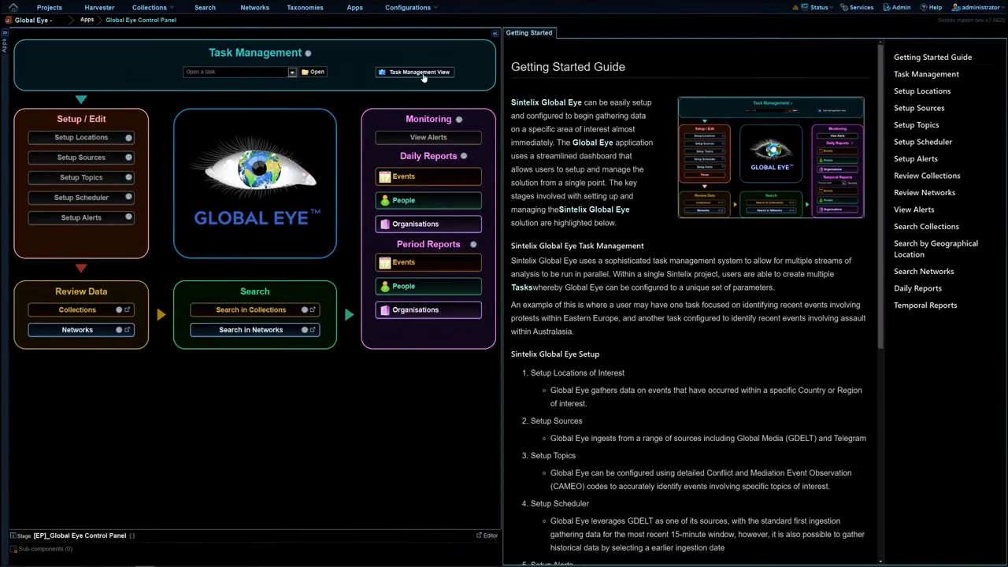
Create a new task named 'Ukraine High Conflict'.
{"action": "left_click", "coordinate": [420, 72]}
{"action": "type", "text": "Ukraine High Conflict"}
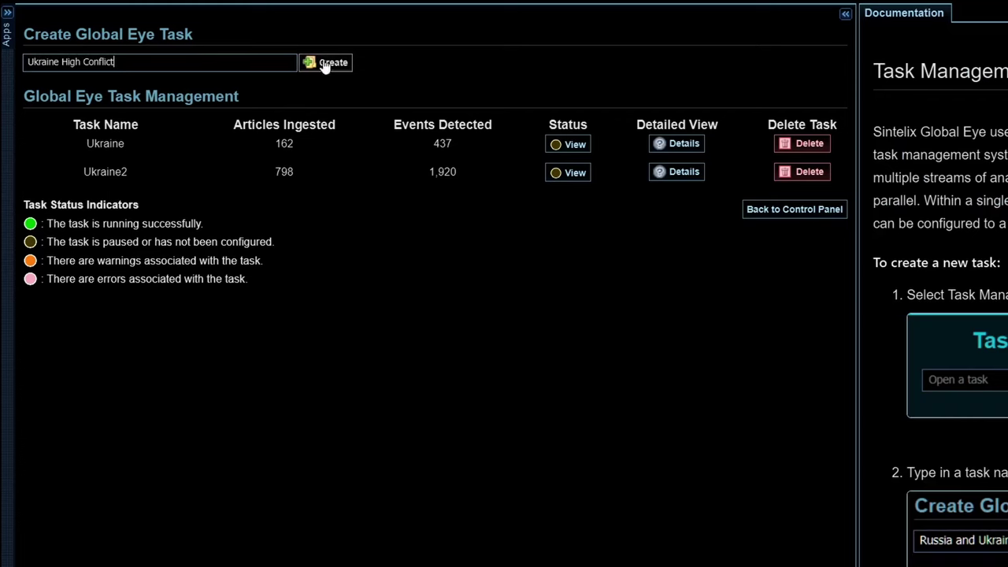
{"action": "left_click", "coordinate": [326, 62]}
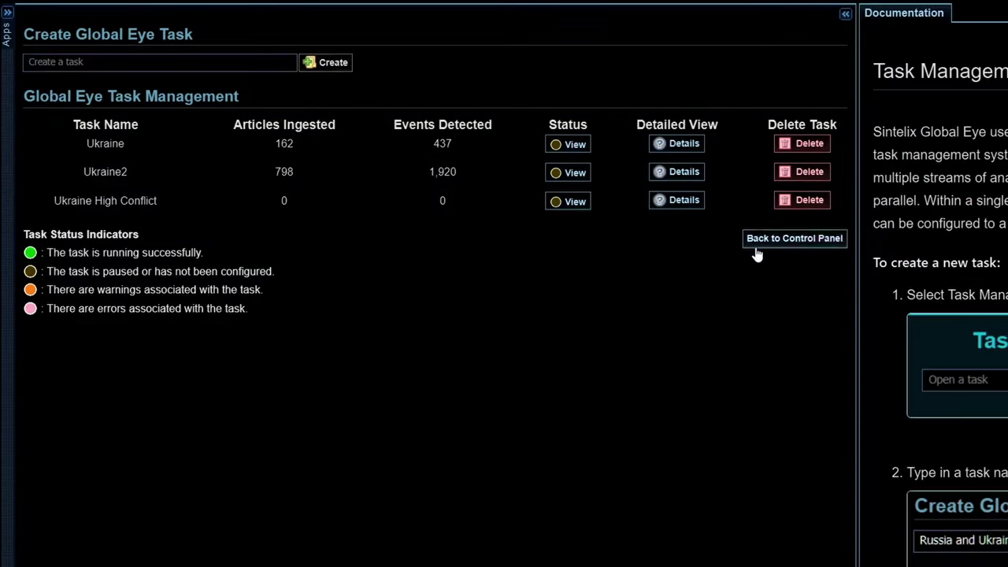
{"action": "left_click", "coordinate": [766, 241]}
Set Ukraine, under Eastern Europe, as the task's country of interest.
{"action": "left_click", "coordinate": [199, 194]}
{"action": "left_click", "coordinate": [289, 158]}
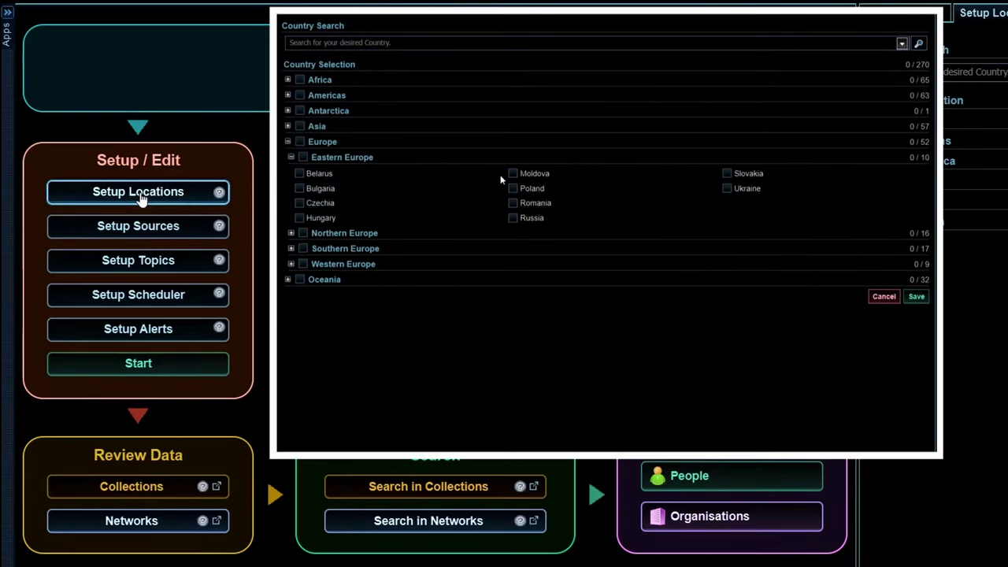
{"action": "left_click", "coordinate": [727, 189]}
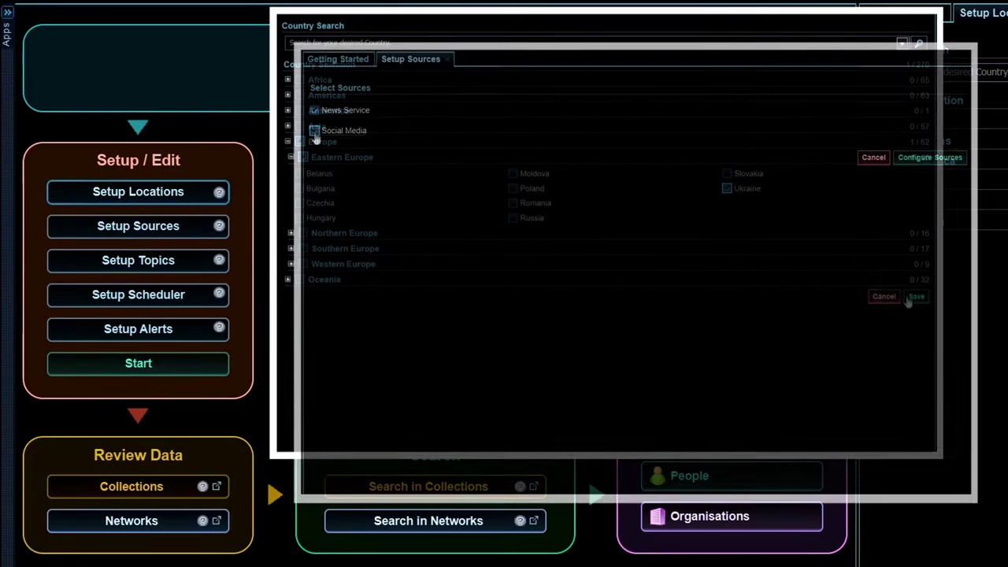
Use both news and social media sources and save CAMEO topics 17–20.
{"action": "left_click", "coordinate": [949, 161]}
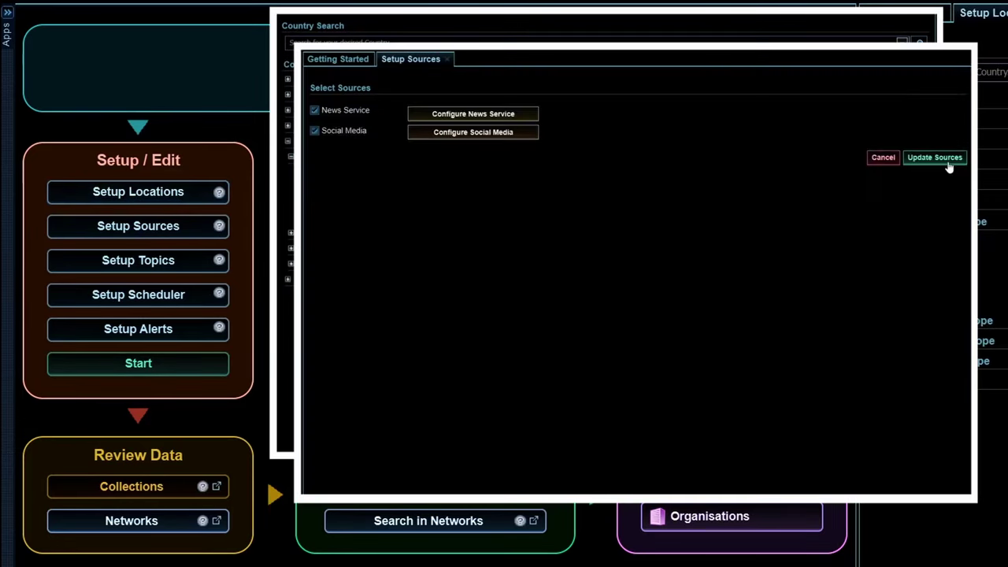
{"action": "left_click", "coordinate": [534, 136]}
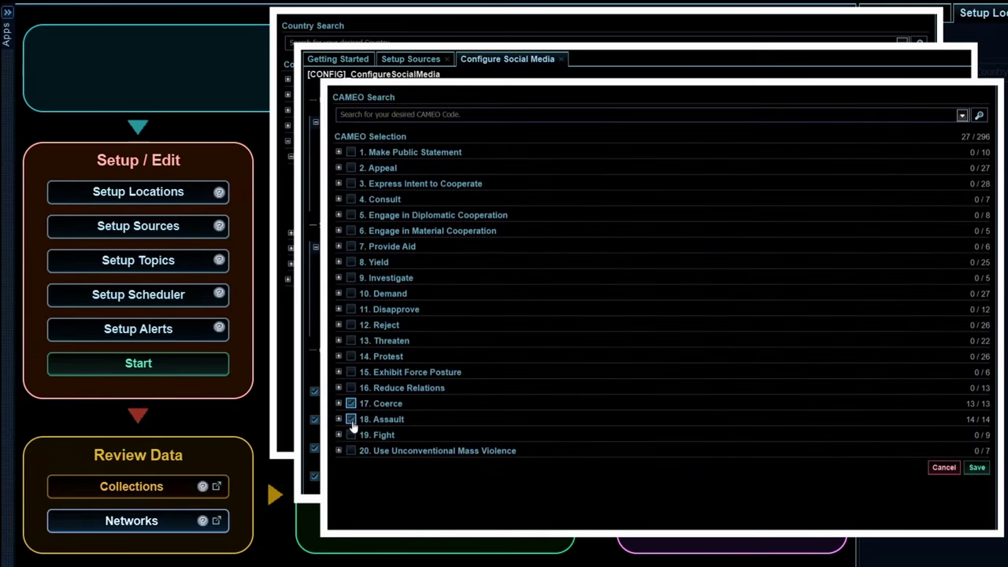
{"action": "left_click", "coordinate": [980, 468]}
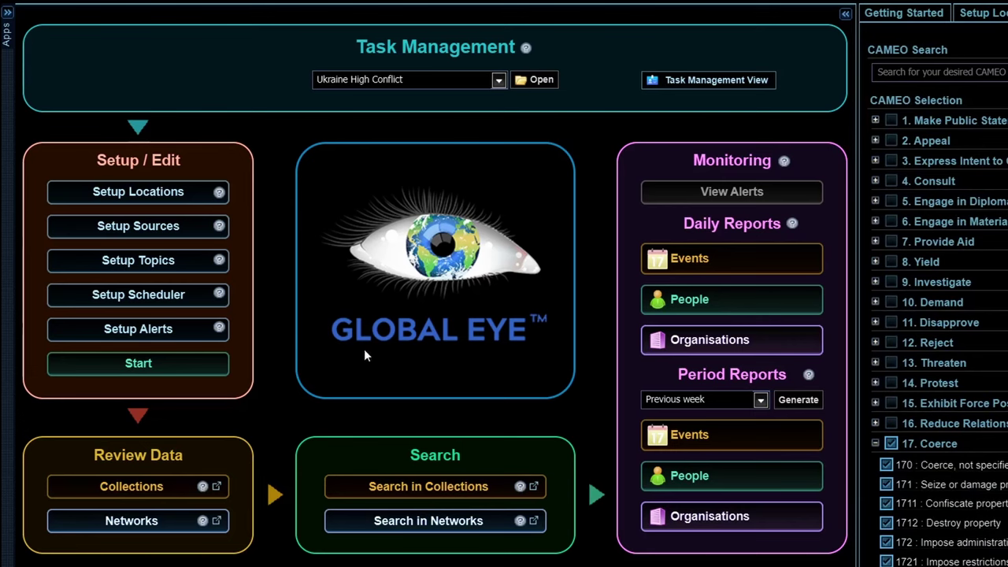
Schedule the task every 15 minutes and add a Novomykhailivka location alert.
{"action": "left_click", "coordinate": [158, 298]}
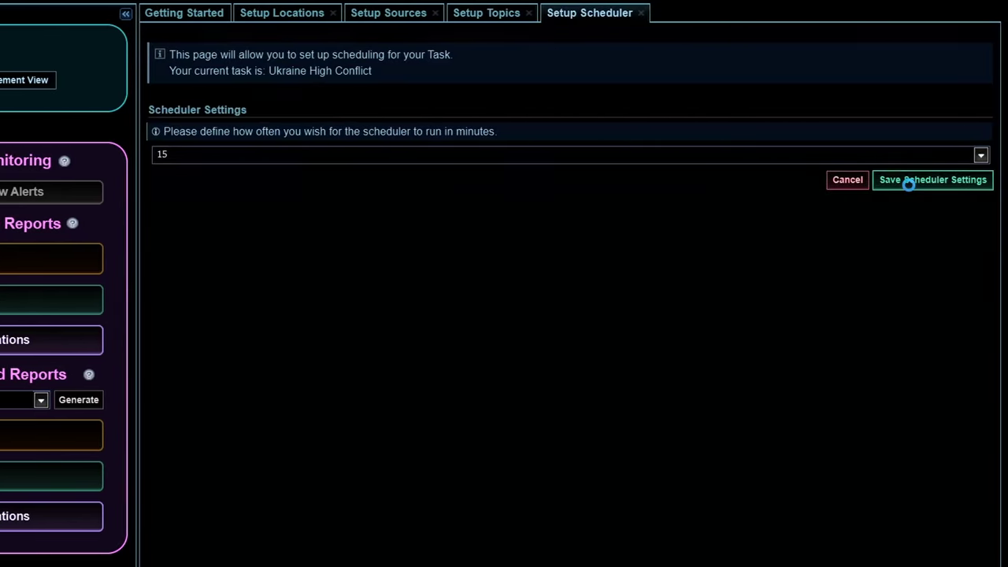
{"action": "left_click", "coordinate": [911, 182]}
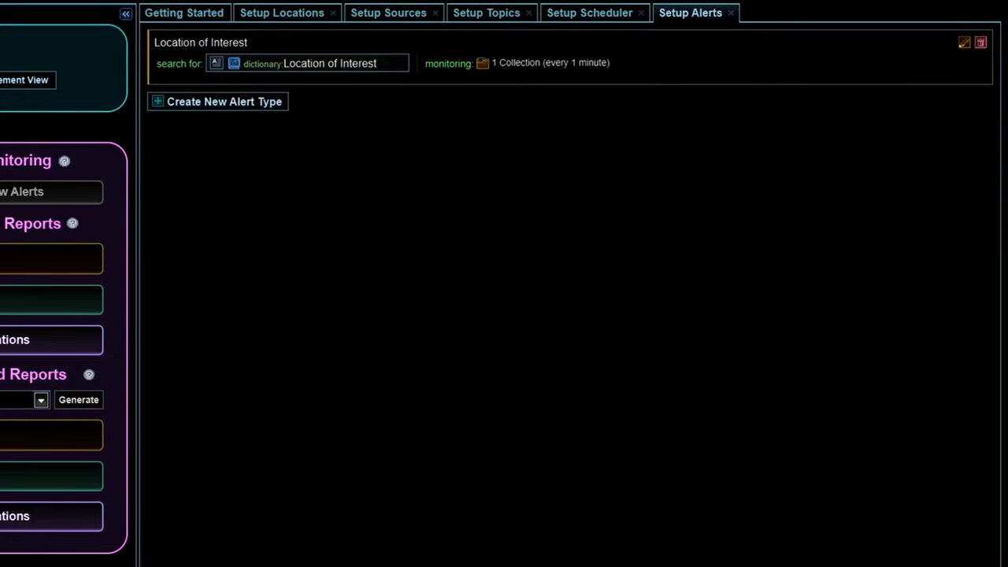
{"action": "left_click", "coordinate": [198, 106]}
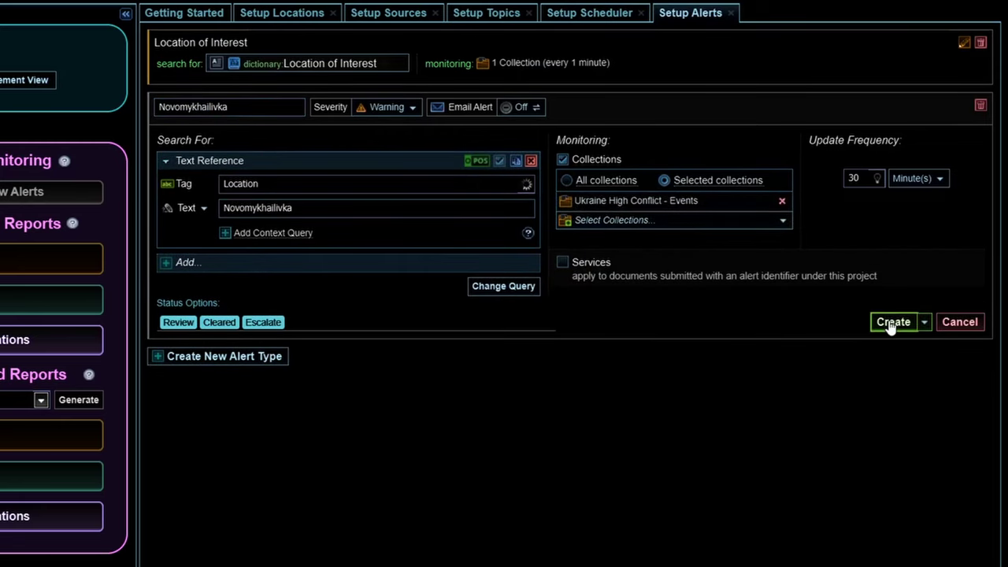
{"action": "left_click", "coordinate": [892, 323]}
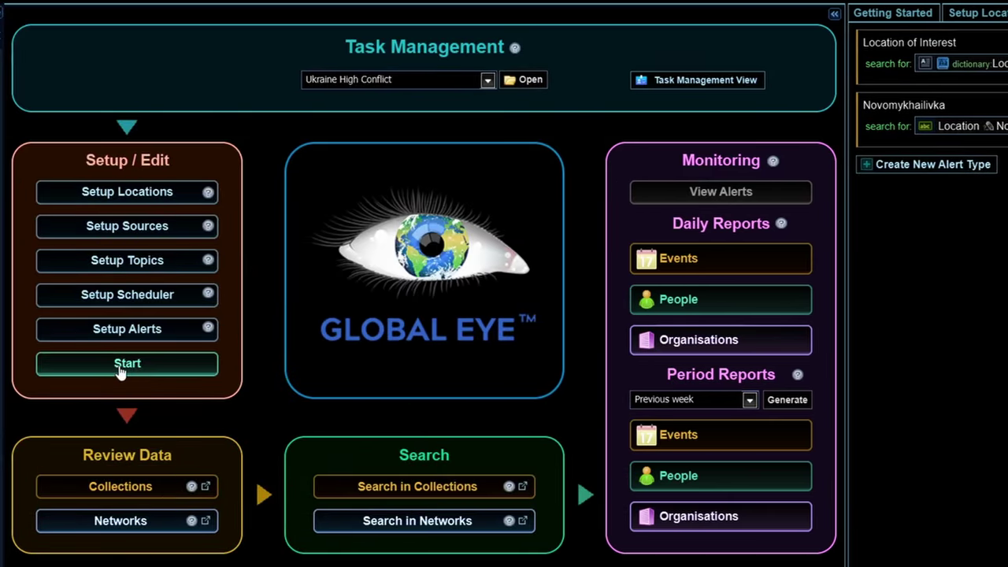
Start the task and open the War Ukraine Russia article's details from the collection documents.
{"action": "left_click", "coordinate": [122, 370]}
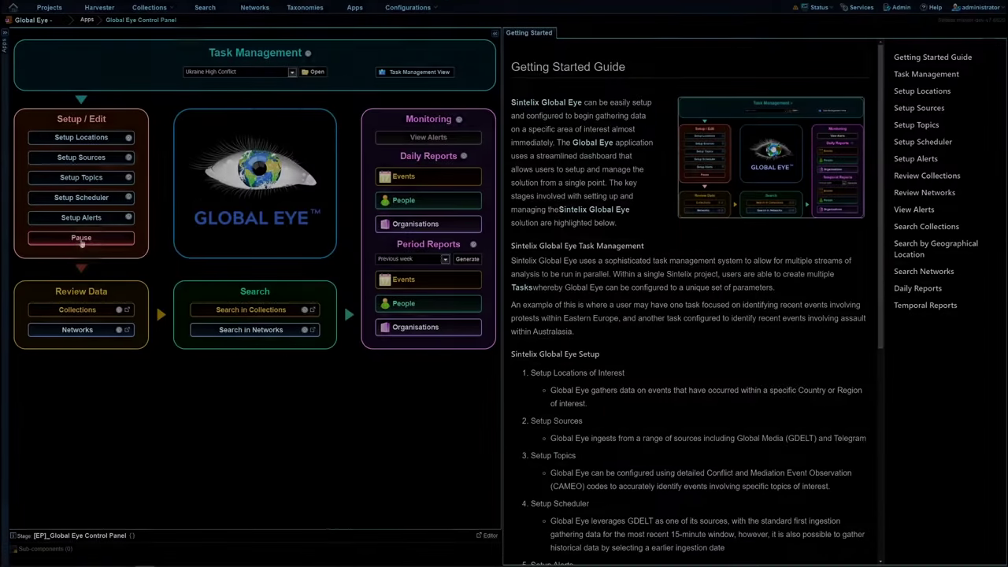
{"action": "left_click", "coordinate": [73, 309]}
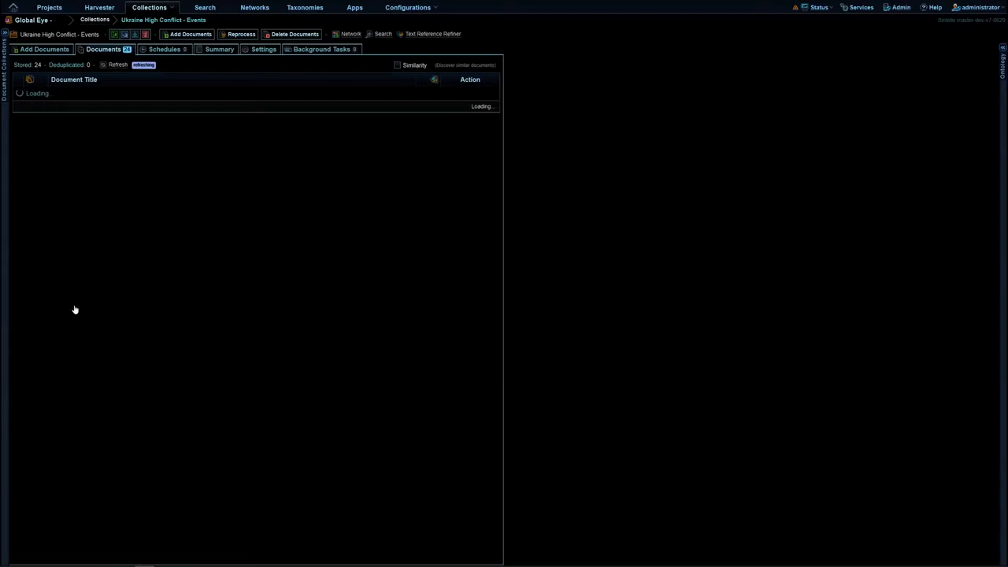
{"action": "mouse_move", "coordinate": [74, 308]}
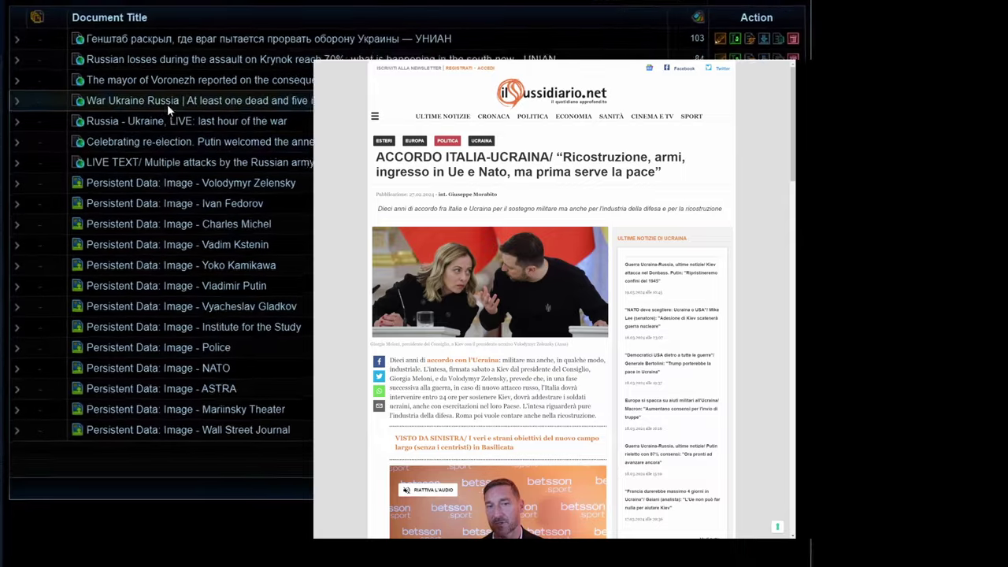
{"action": "mouse_move", "coordinate": [131, 126]}
{"action": "left_click", "coordinate": [172, 109]}
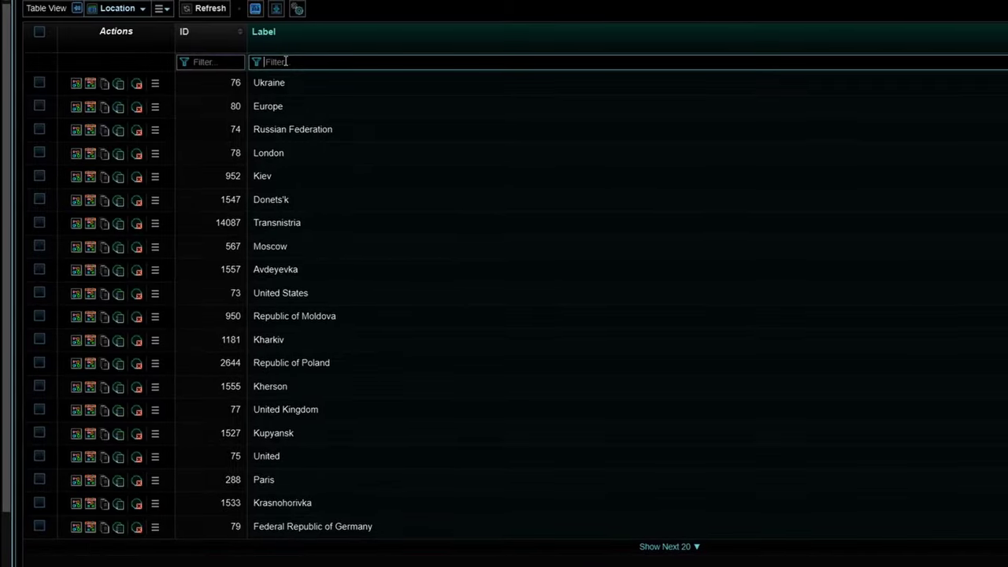
Filter locations to 'Novom*' and open the first Novomykhailivka article.
{"action": "type", "text": "Novom*"}
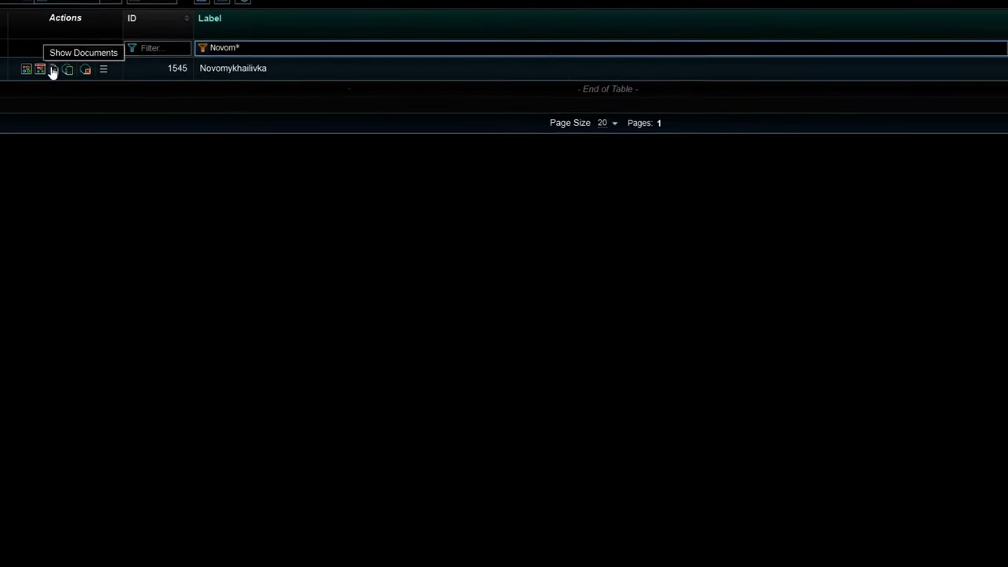
{"action": "left_click", "coordinate": [120, 83]}
{"action": "left_click", "coordinate": [945, 496]}
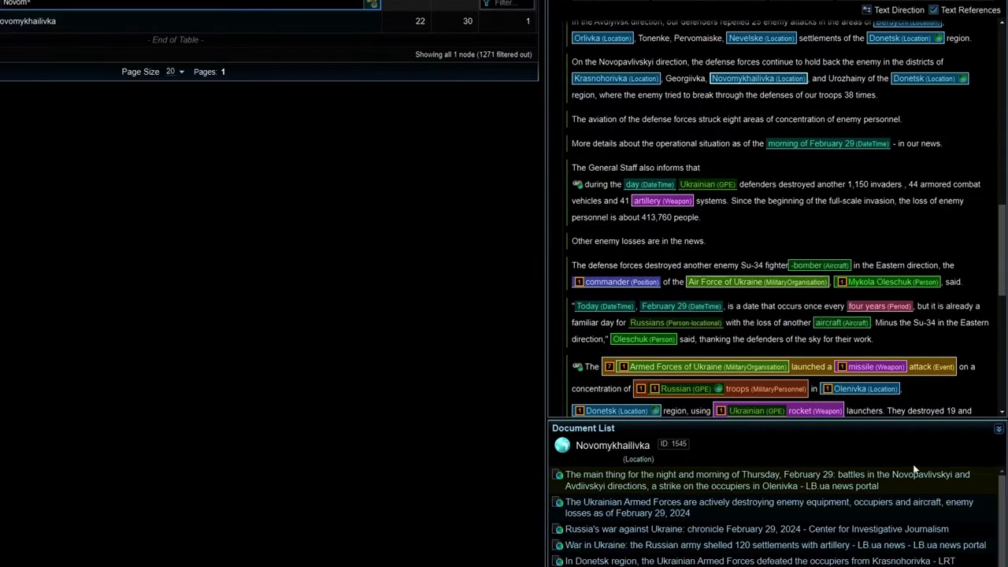
{"action": "scroll", "coordinate": [867, 512], "scroll_direction": "down", "scroll_amount": 3}
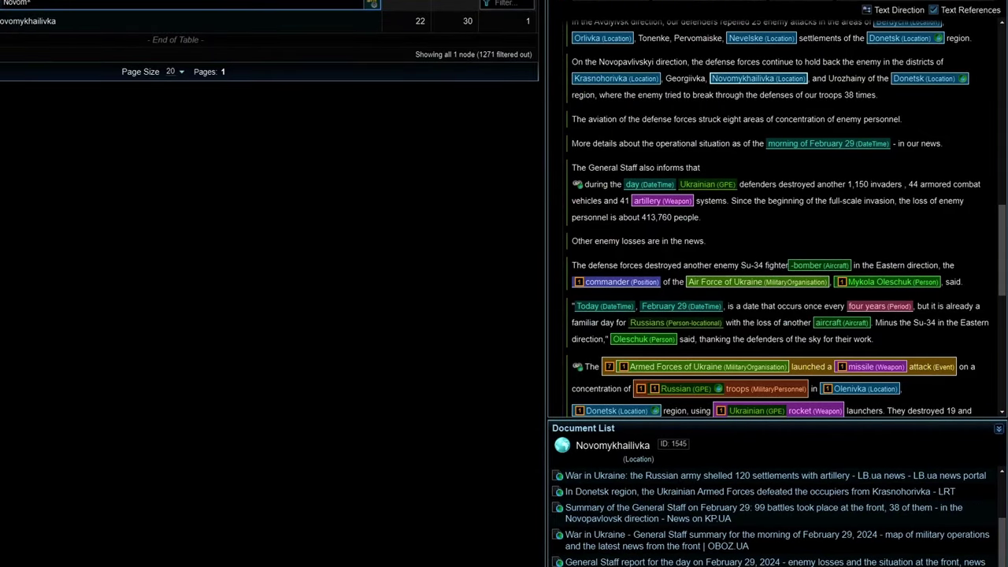
Open the ISW Russian Offensive Campaign Assessment and a General Staff article on Novopavlivka fighting.
{"action": "scroll", "coordinate": [815, 554], "scroll_direction": "down", "scroll_amount": 3}
{"action": "left_click", "coordinate": [828, 508]}
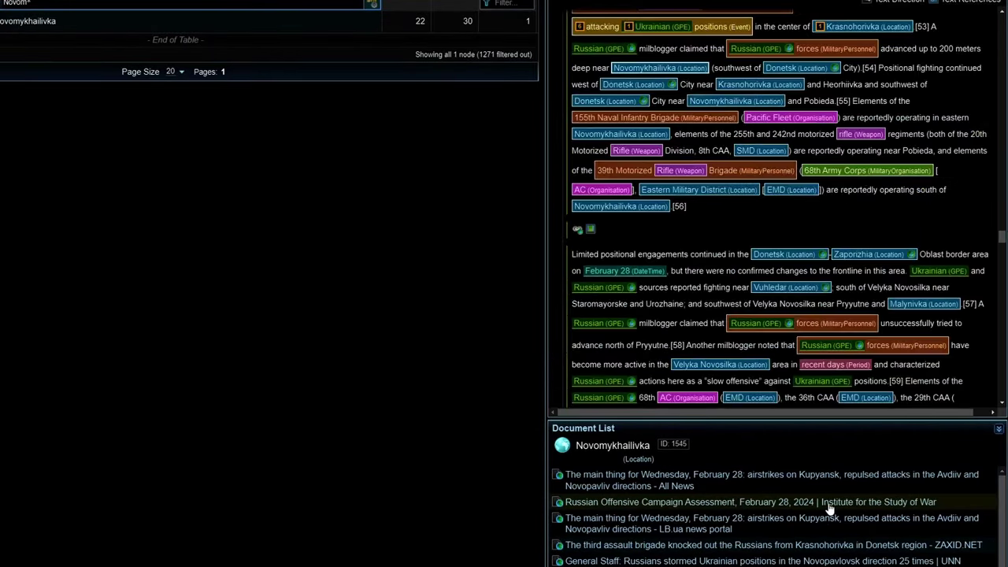
{"action": "scroll", "coordinate": [829, 510], "scroll_direction": "down", "scroll_amount": 1}
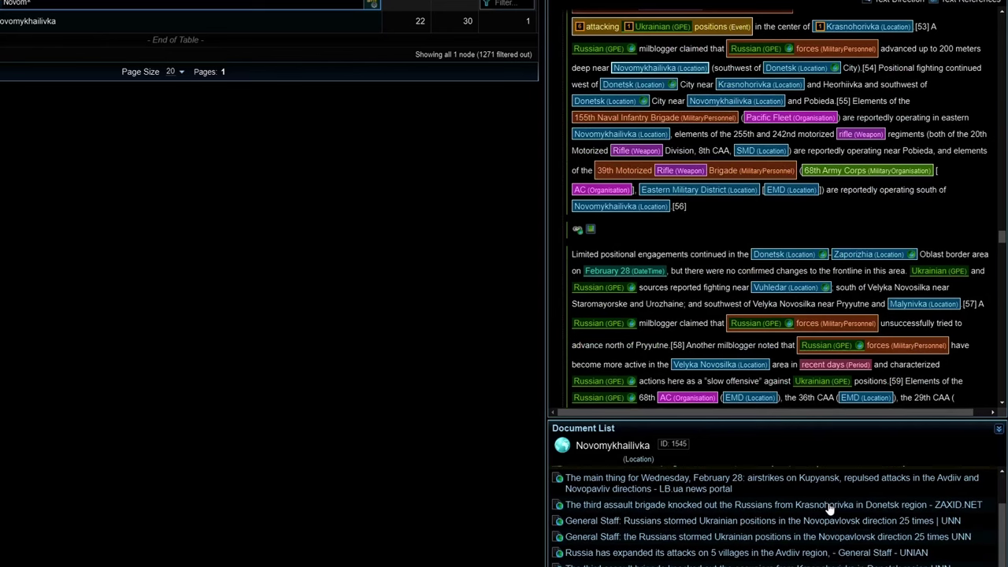
{"action": "left_click", "coordinate": [829, 521]}
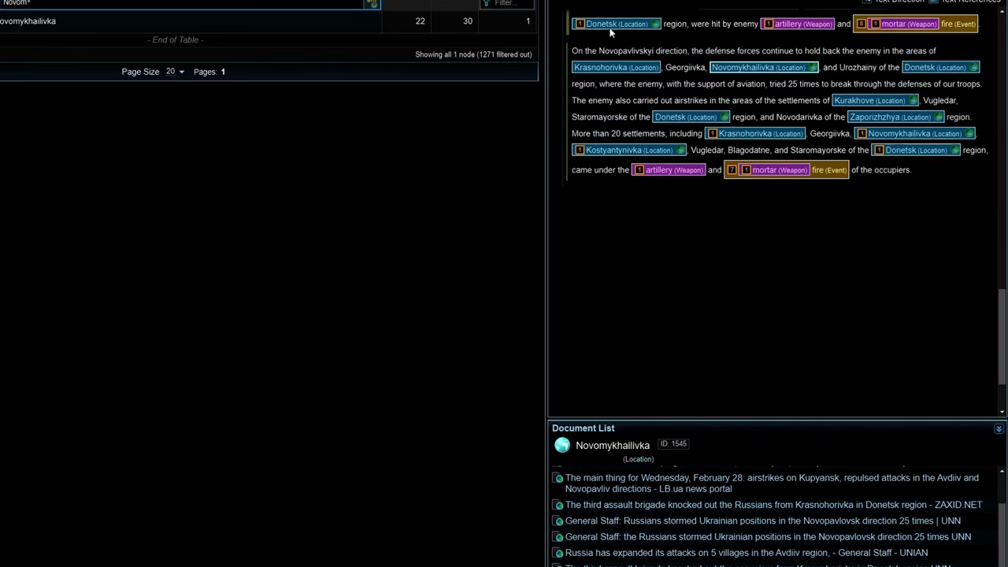
{"action": "mouse_move", "coordinate": [614, 24]}
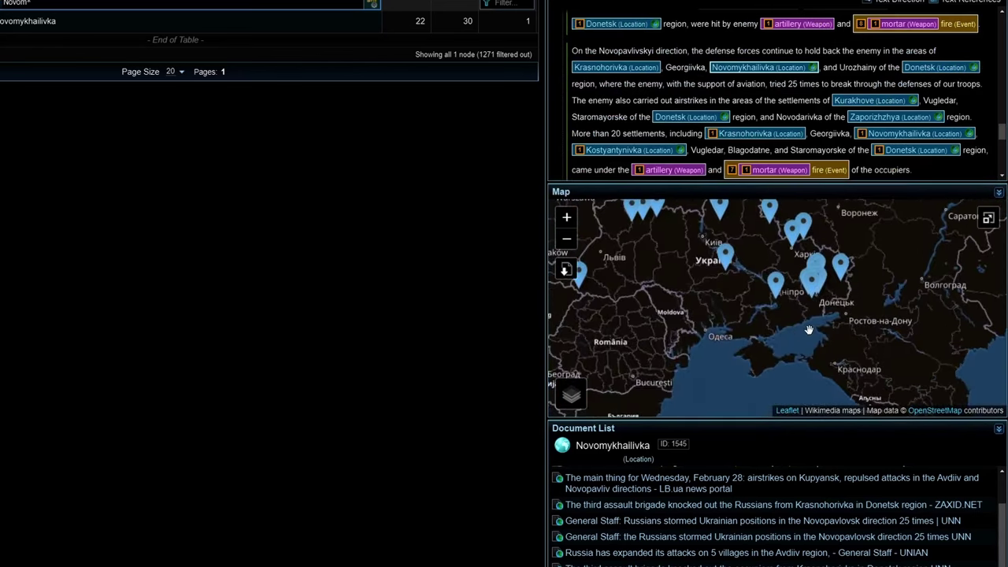
{"action": "mouse_move", "coordinate": [772, 323]}
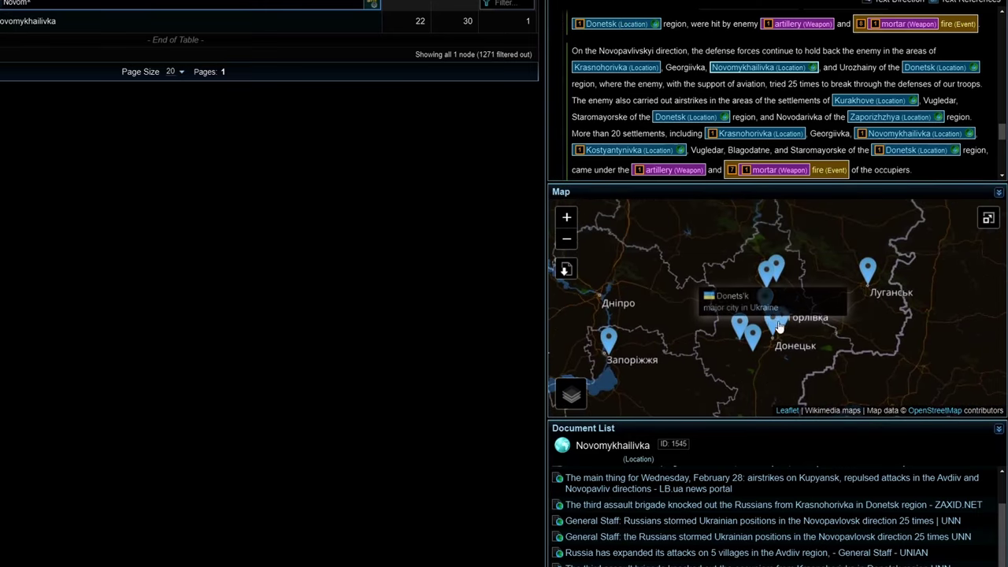
{"action": "mouse_move", "coordinate": [754, 340]}
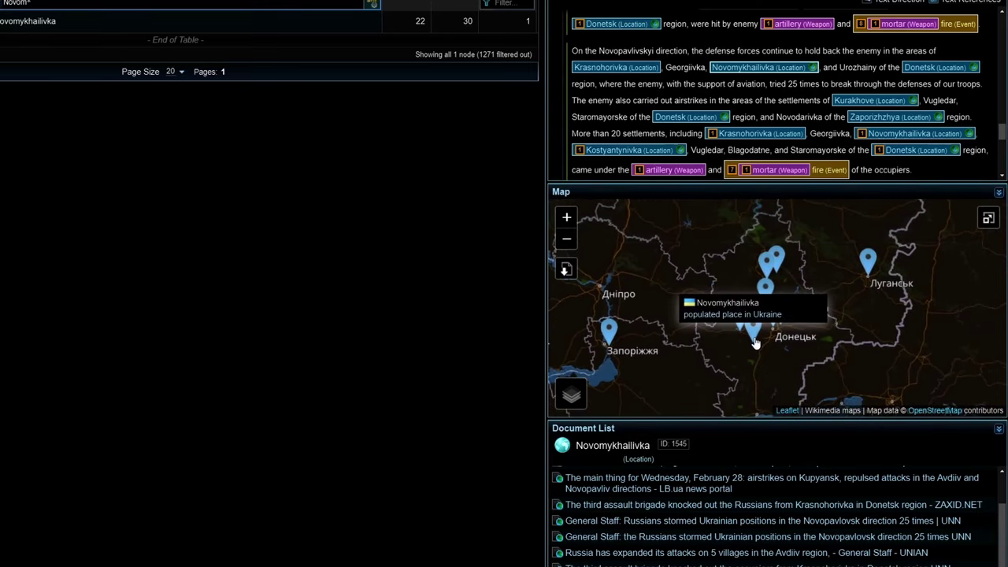
Add the mortar fire event to the network graph and send a location node to the timeline.
{"action": "right_click", "coordinate": [827, 169]}
{"action": "left_click", "coordinate": [850, 209]}
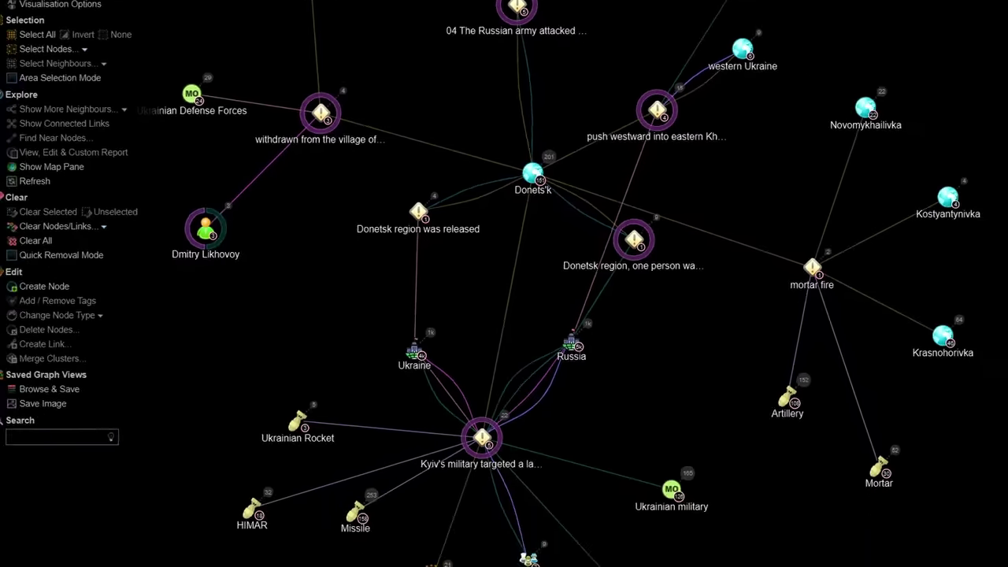
{"action": "right_click", "coordinate": [414, 349]}
{"action": "left_click", "coordinate": [499, 403]}
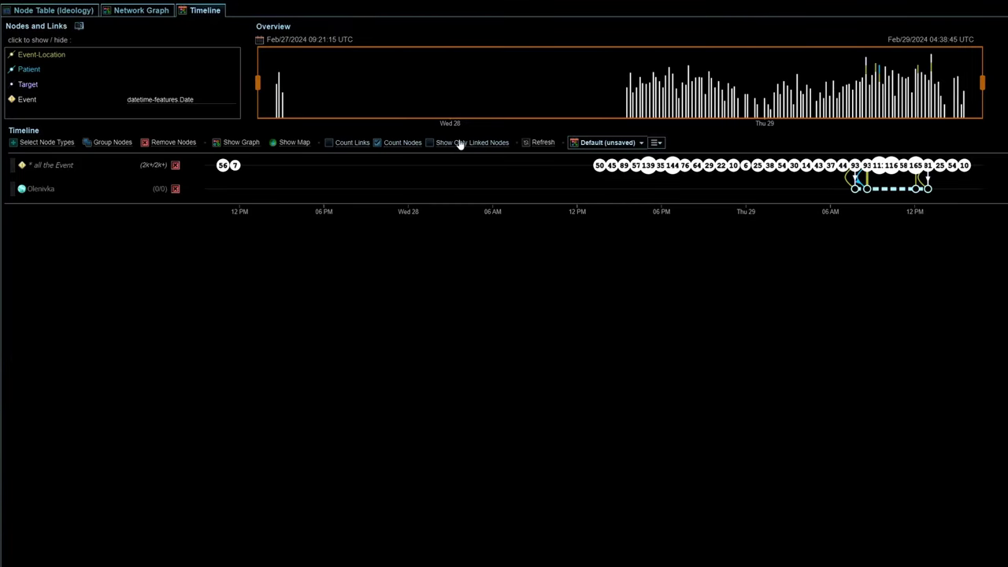
Show only Olenivka-linked events on the timeline and inspect the 08:30 and 12:45 events.
{"action": "left_click", "coordinate": [461, 145]}
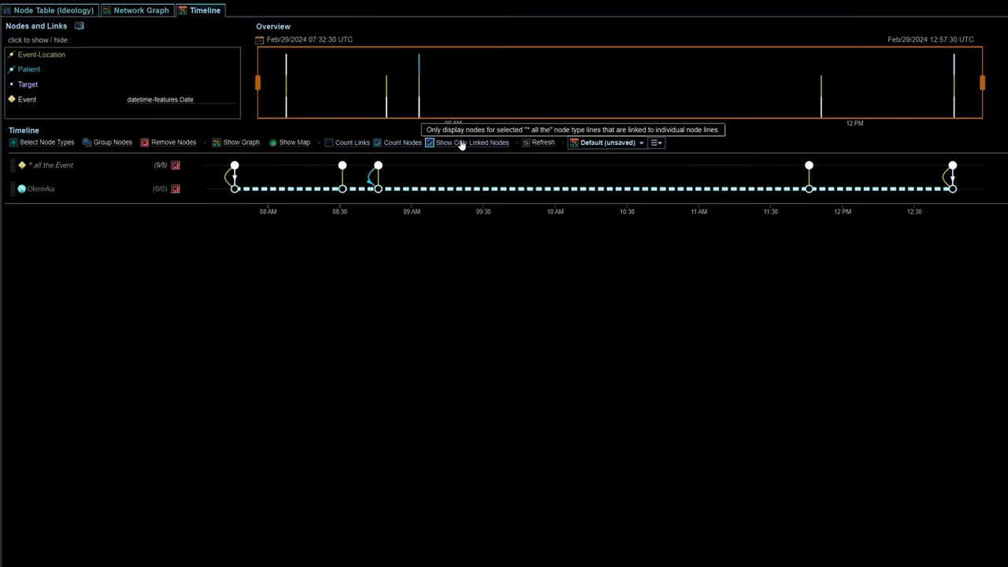
{"action": "left_click", "coordinate": [342, 165]}
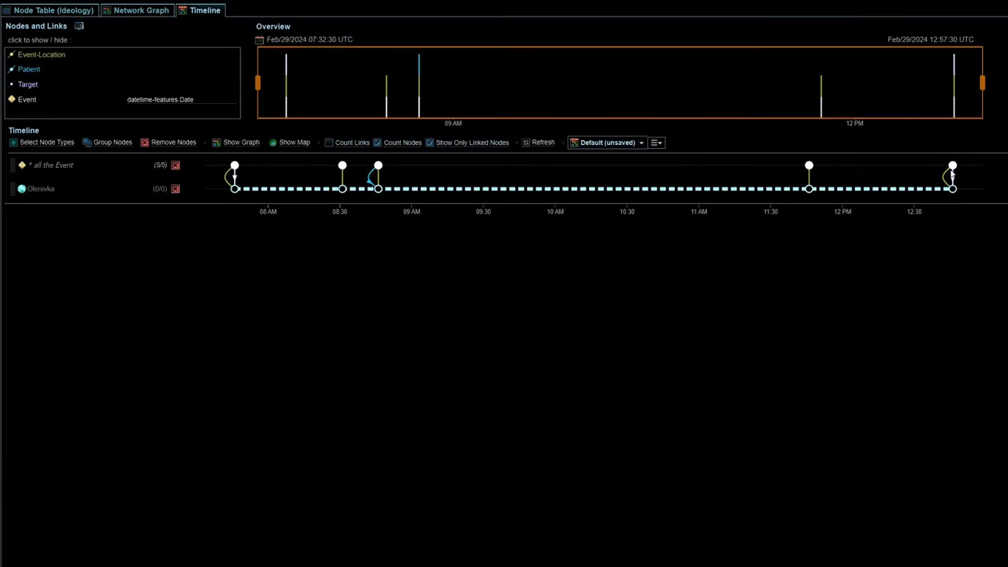
{"action": "left_click", "coordinate": [952, 167]}
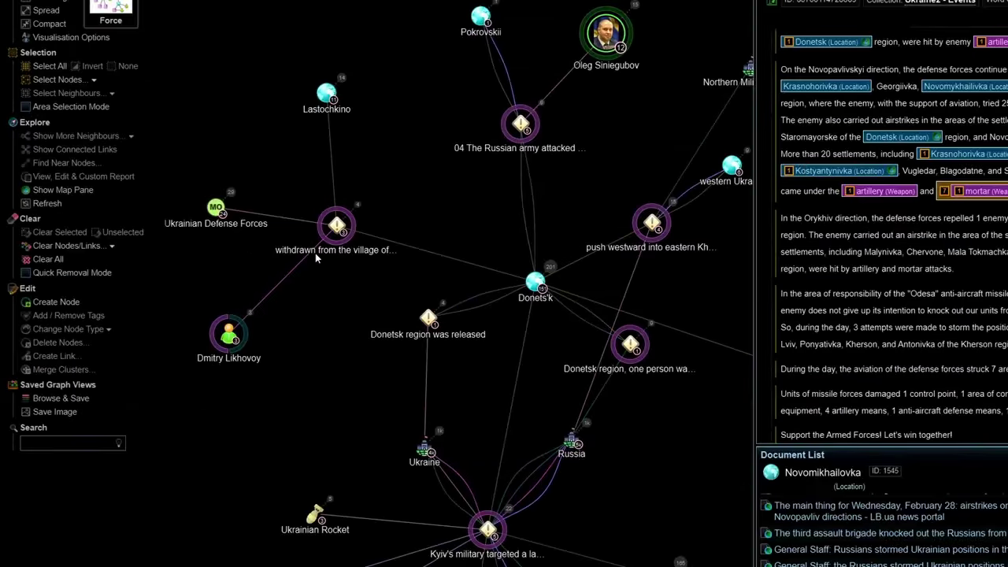
Open the custom report for the Kyiv's military HIMARS event and export it to Word.
{"action": "left_click_drag", "start_coordinate": [404, 197], "coordinate": [331, 139]}
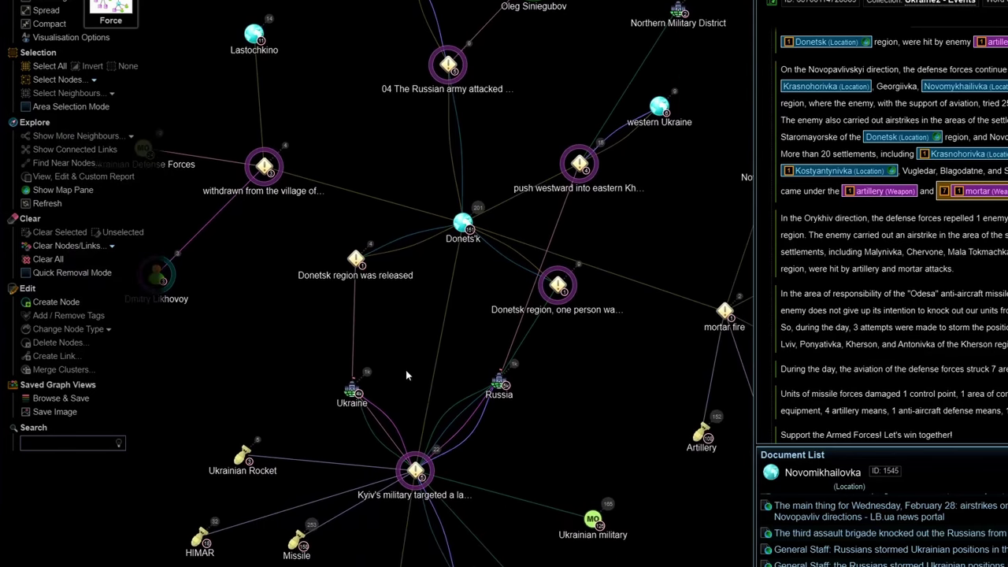
{"action": "right_click", "coordinate": [420, 471]}
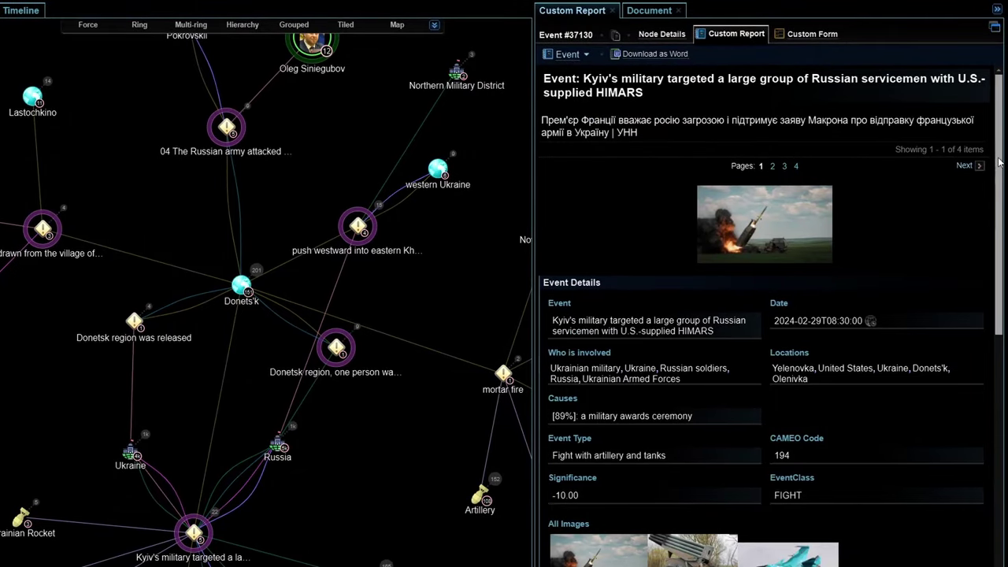
{"action": "left_click_drag", "start_coordinate": [999, 161], "coordinate": [999, 365]}
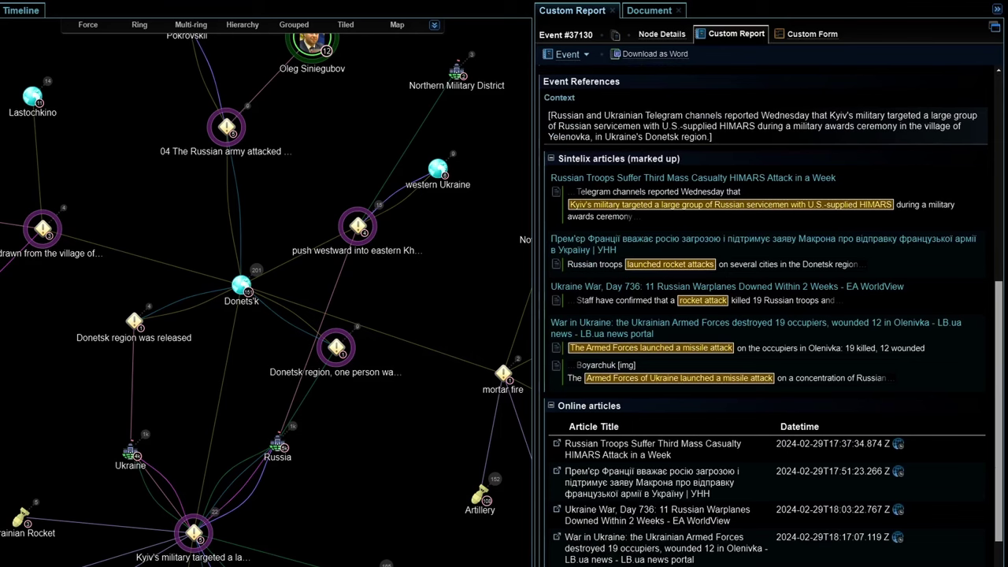
{"action": "scroll", "coordinate": [1000, 543], "scroll_direction": "down", "scroll_amount": 10}
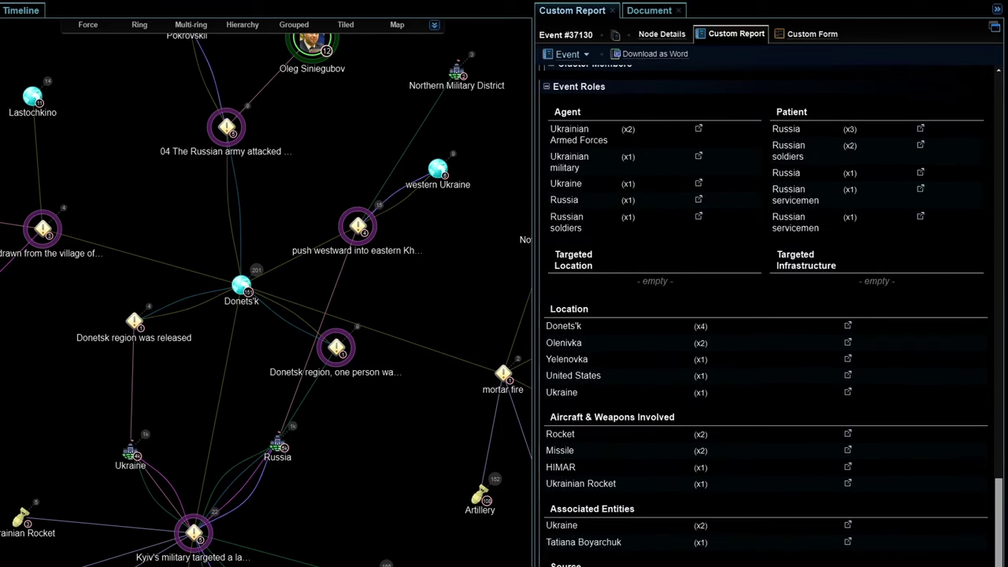